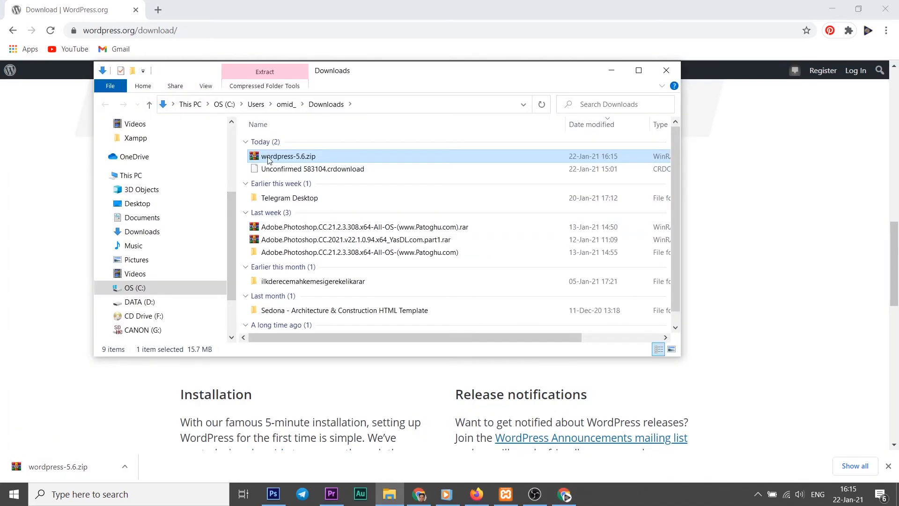
Cut the downloaded wordpress-5.6.zip file for moving.
left_click(369, 169)
right_click(302, 156)
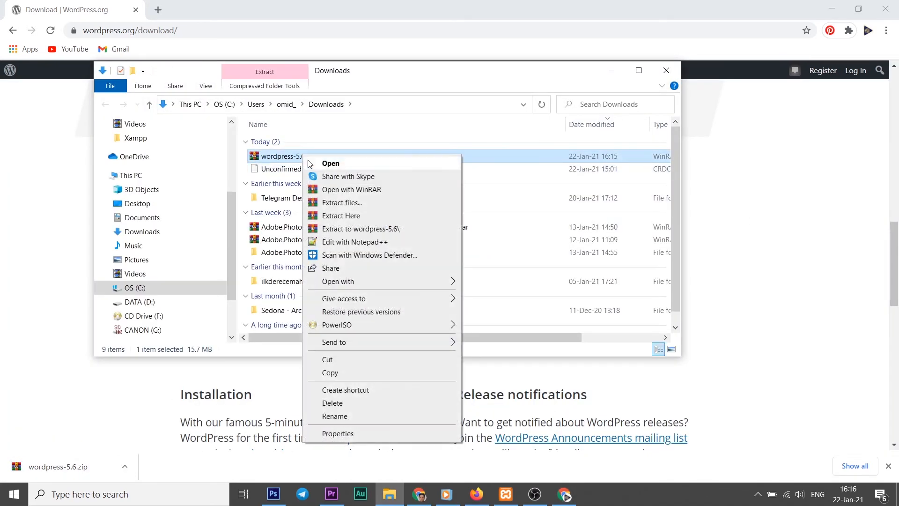
left_click(336, 360)
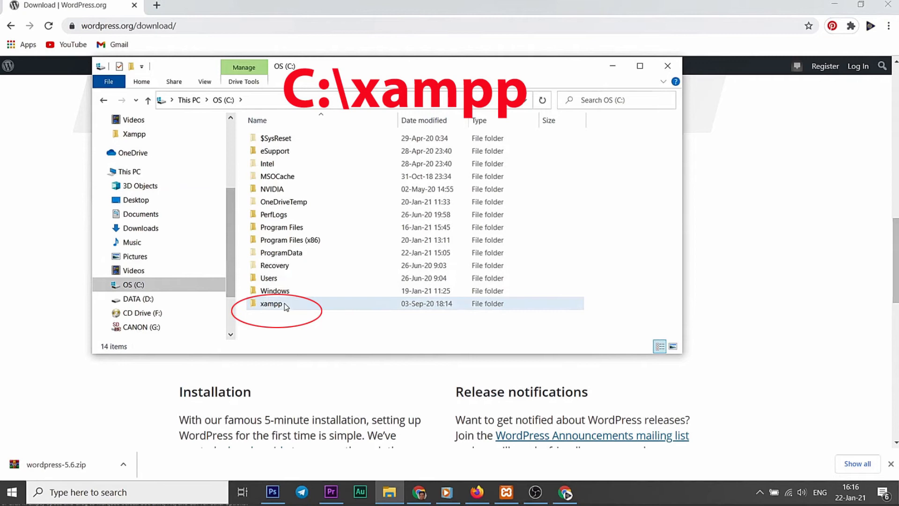
Create a new folder named testsite in C:\xampp\htdocs and open it.
double_click(284, 304)
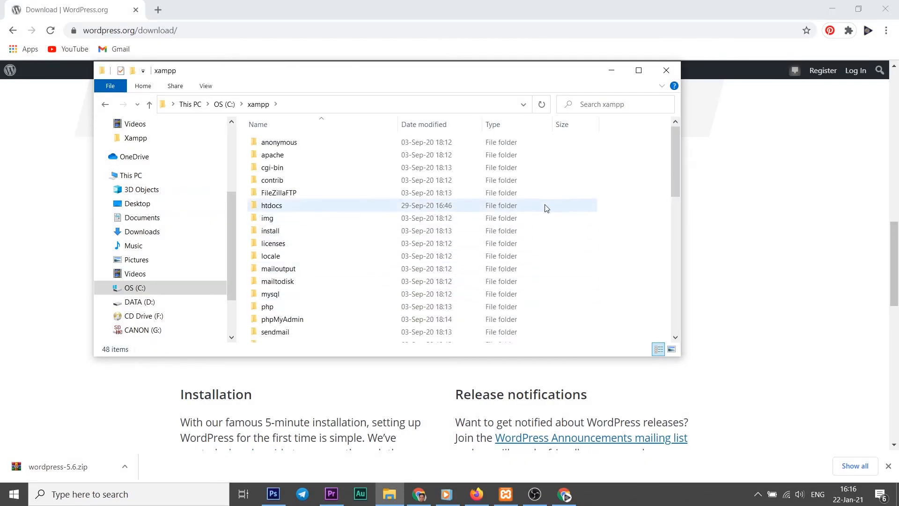
double_click(286, 210)
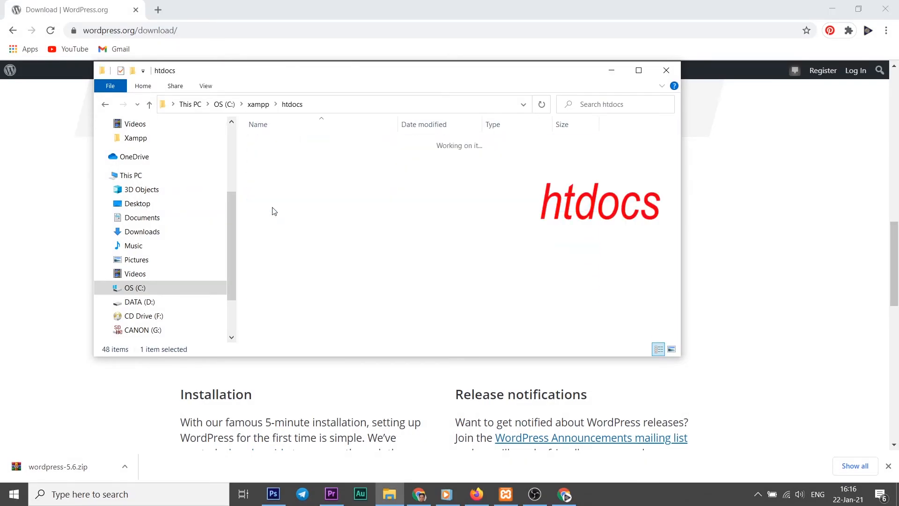
right_click(311, 300)
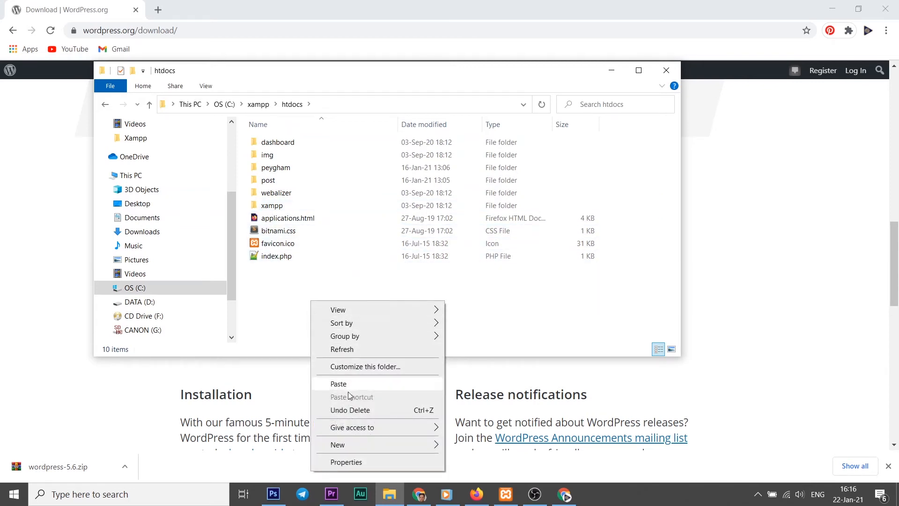
mouse_move(403, 445)
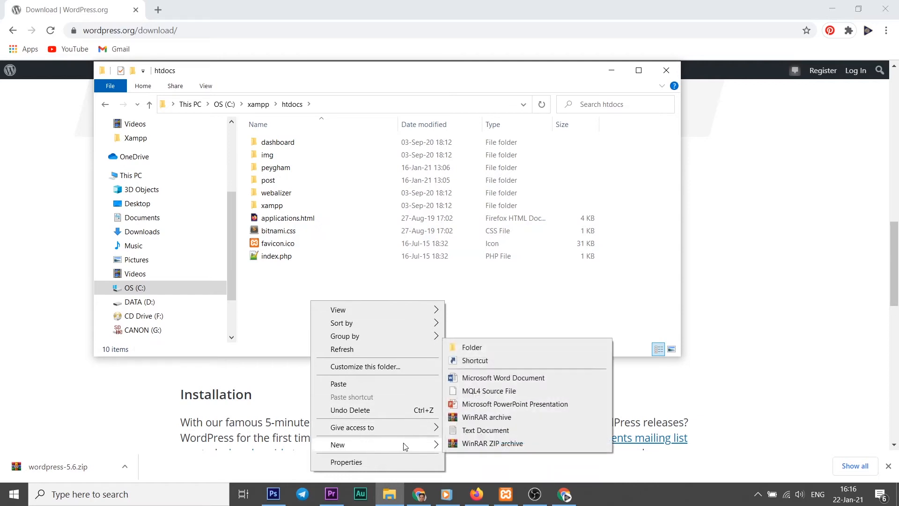
left_click(475, 347)
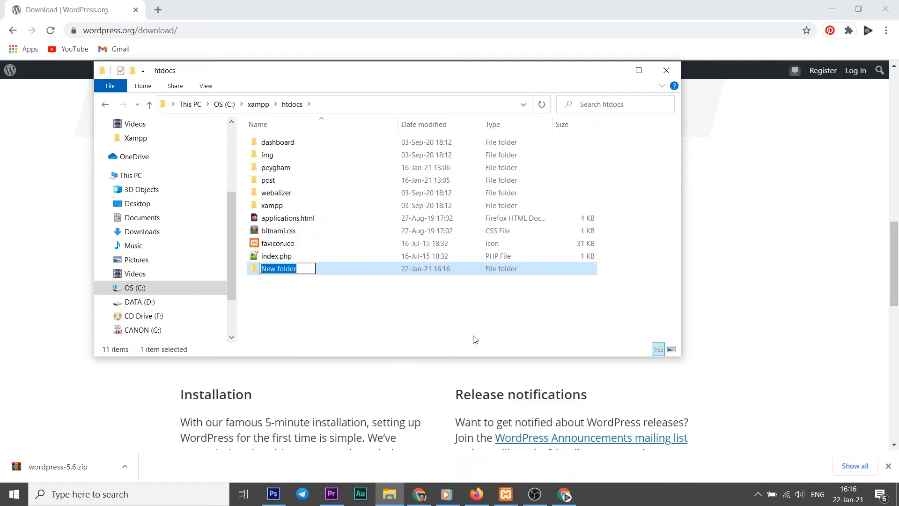
type("testsiite")
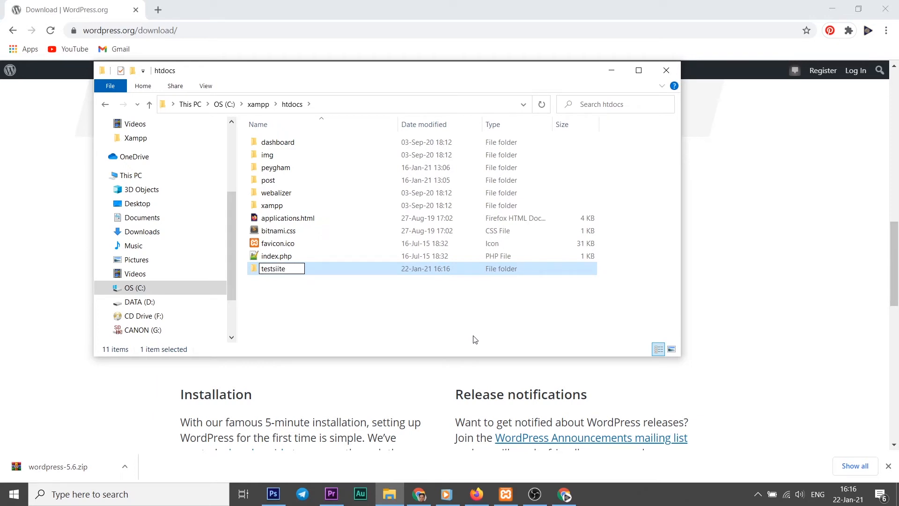
key("BackSpace")
key("BackSpace")
key("BackSpace")
type("te")
key("Return")
key("Return")
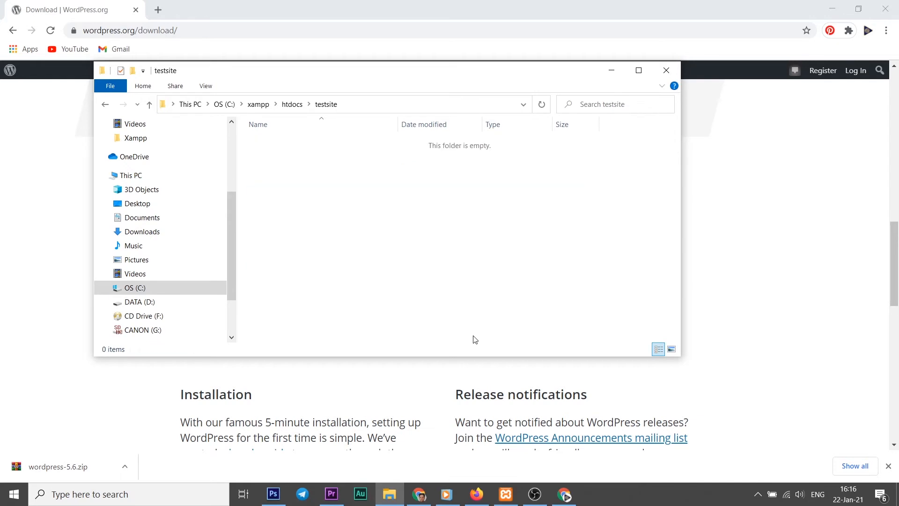
Paste wordpress-5.6.zip into testsite and Extract Here to get the wordpress folder.
key("ctrl+v")
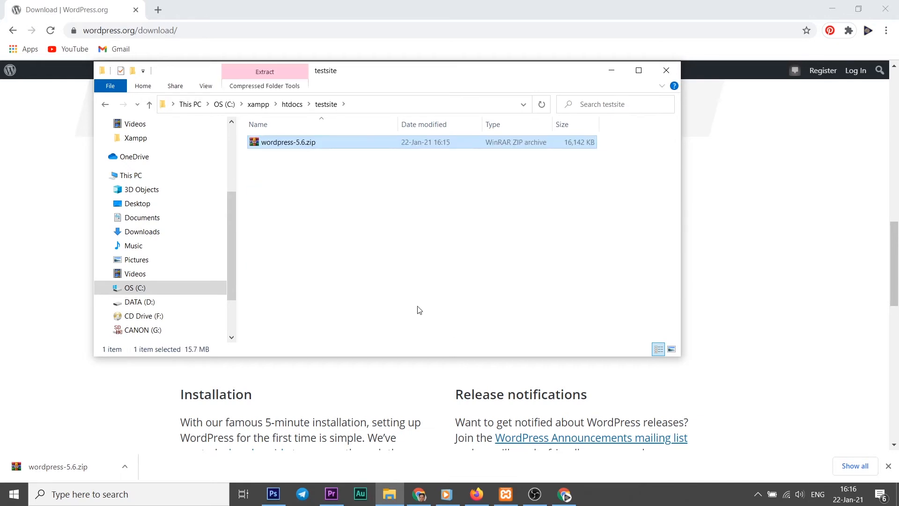
left_click(295, 164)
left_click(277, 143)
right_click(276, 143)
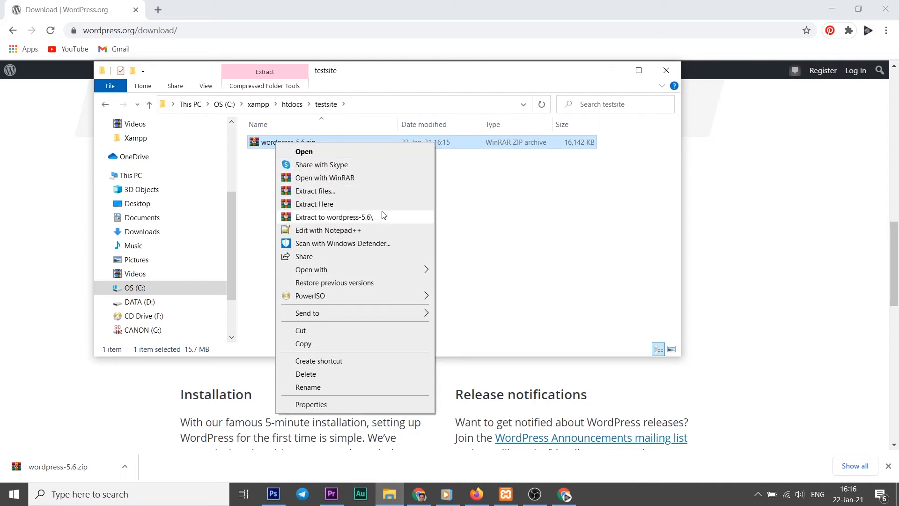
left_click(328, 204)
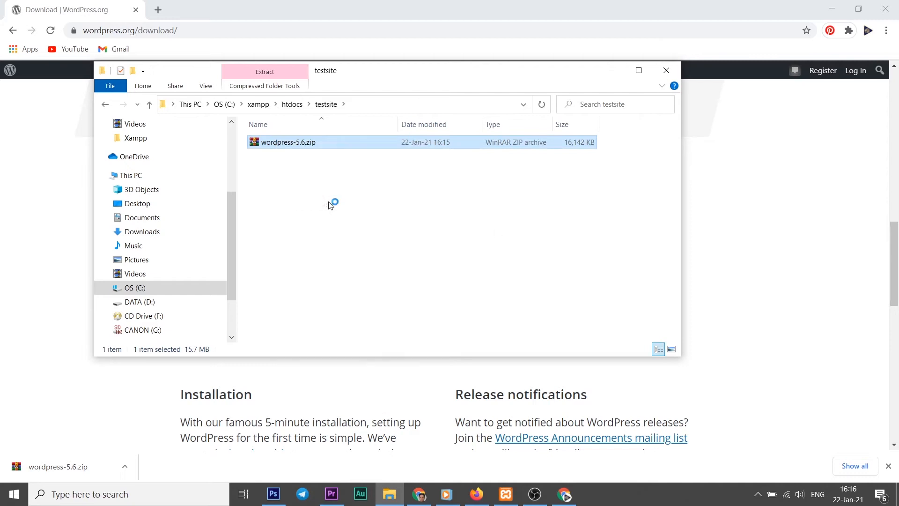
left_click(609, 250)
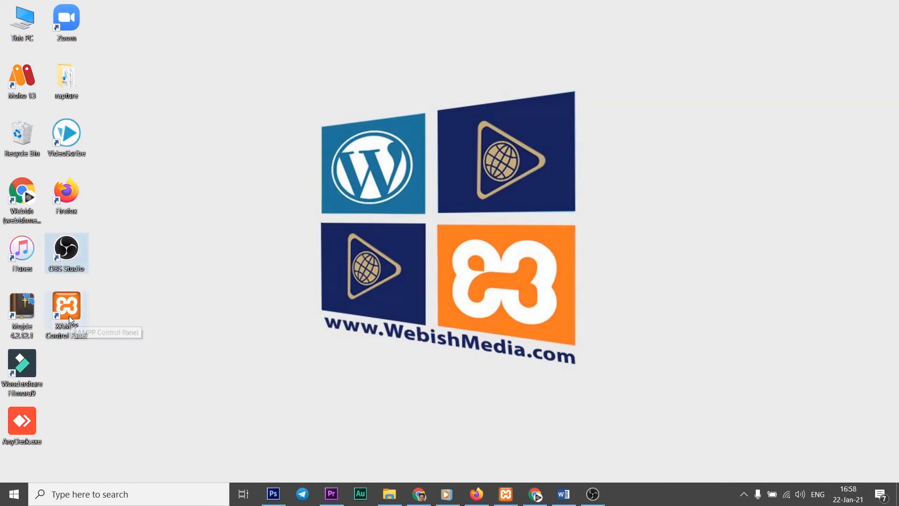
Launch XAMPP Control Panel and open phpMyAdmin via Admin on the MySQL row.
double_click(68, 316)
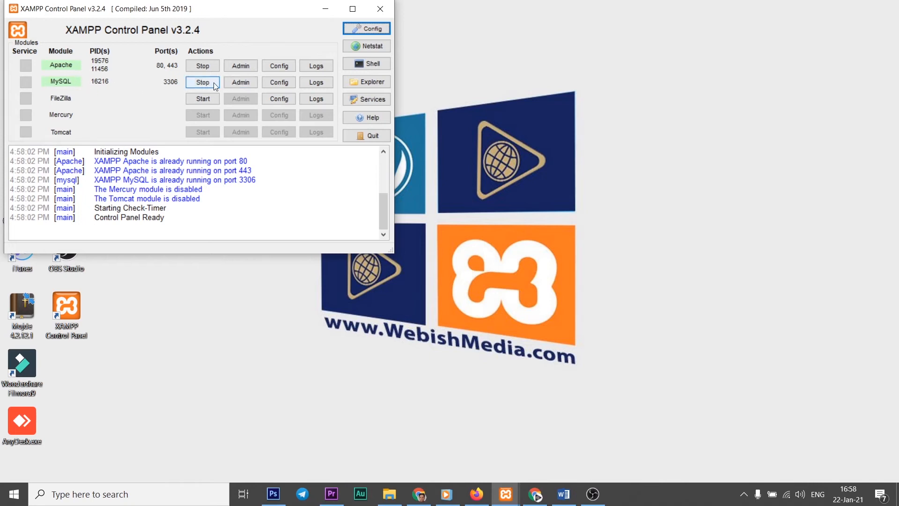
left_click(242, 84)
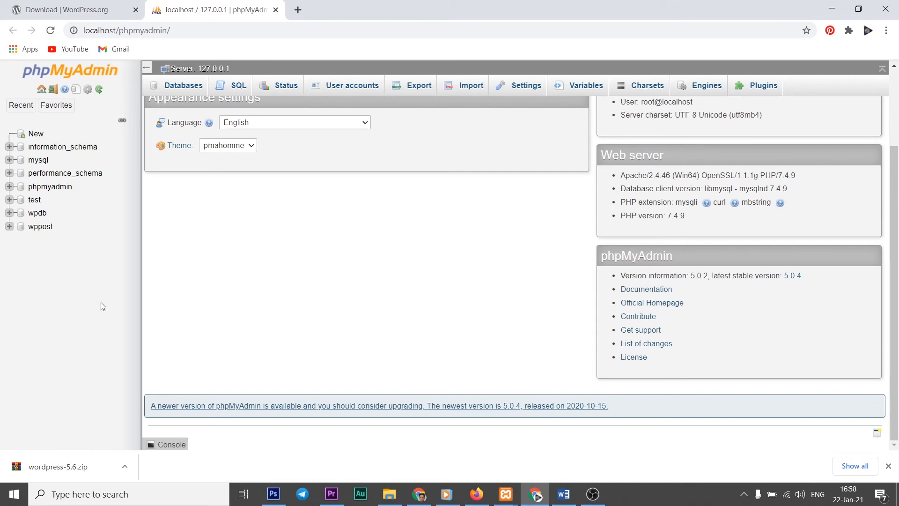
Create a database named dbtest from phpMyAdmin's Databases tab.
left_click(182, 89)
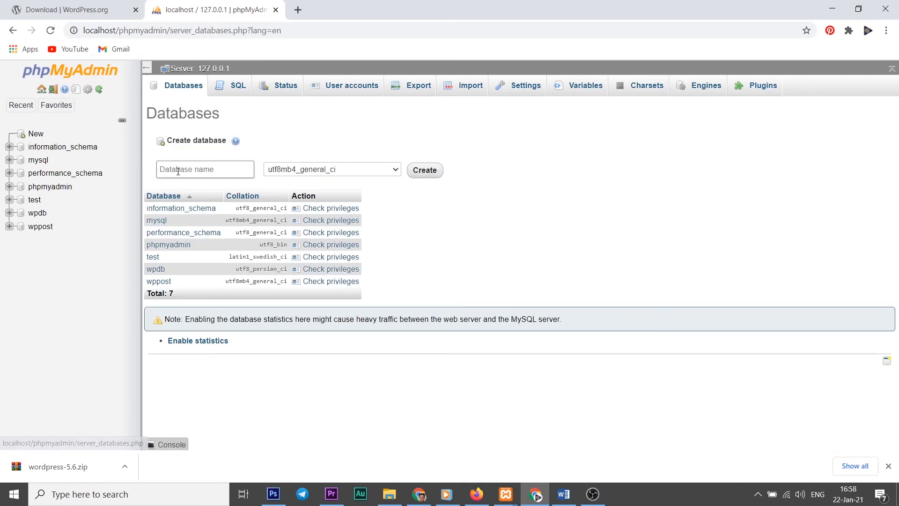
left_click(189, 169)
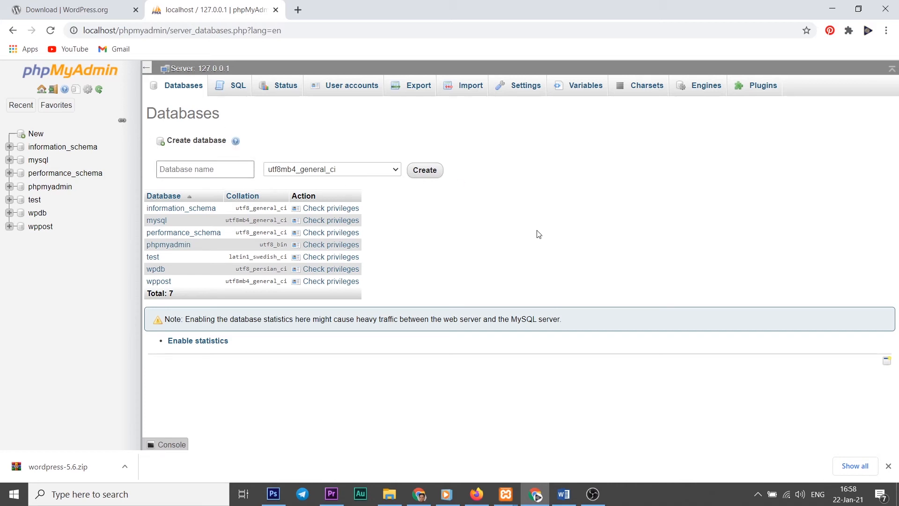
type("dbtest")
left_click(425, 171)
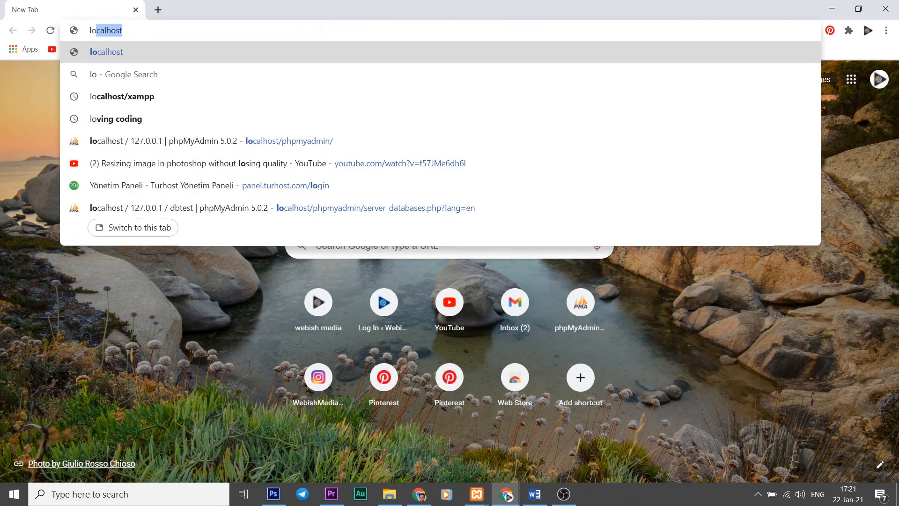
Load localhost/testsite, dismiss the translation offer and continue with English (United States).
key("Down")
key("Down")
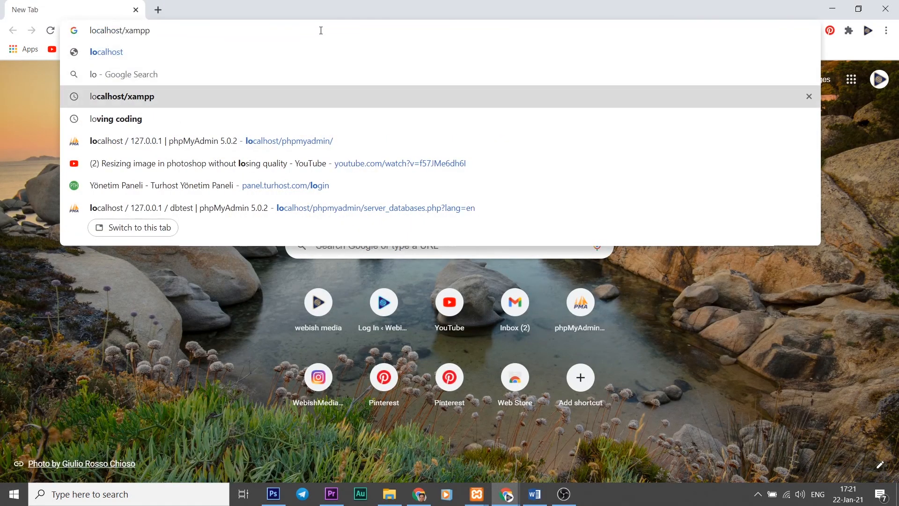
key("BackSpace")
key("BackSpace")
key("BackSpace")
key("BackSpace")
key("BackSpace")
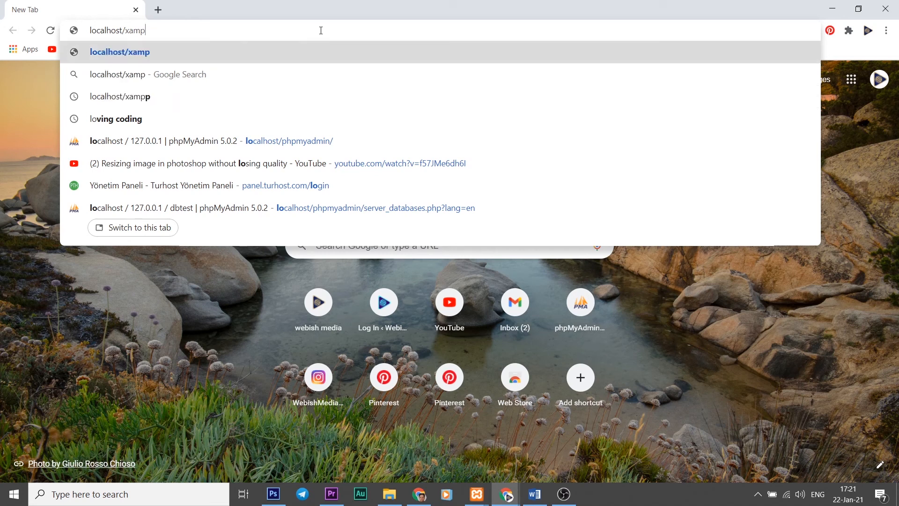
type("tes")
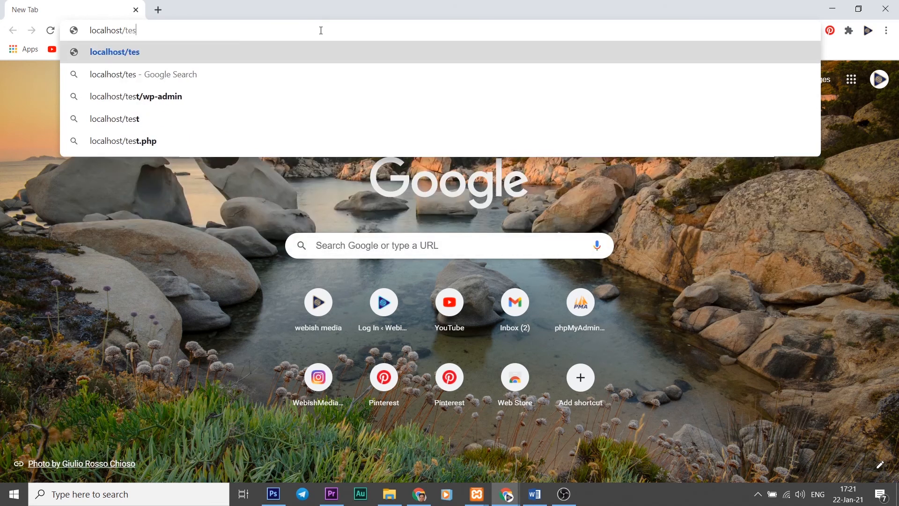
type("tsite")
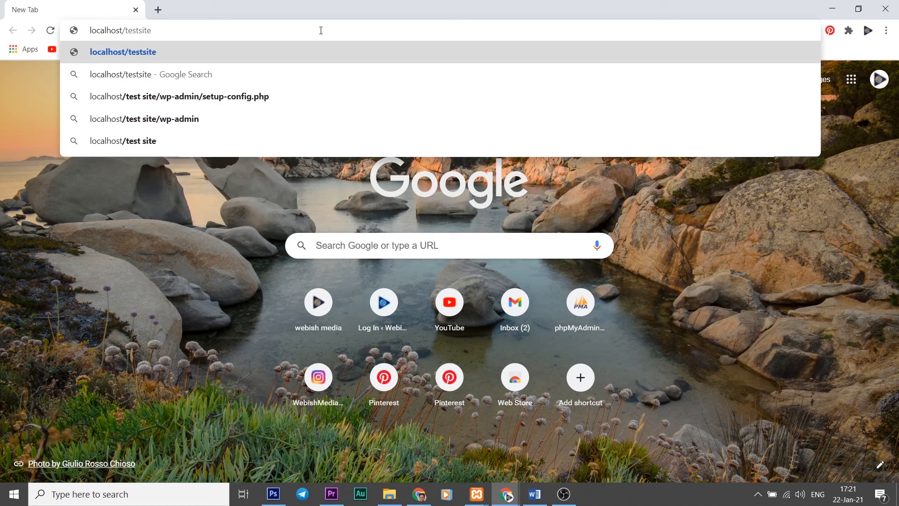
key("Return")
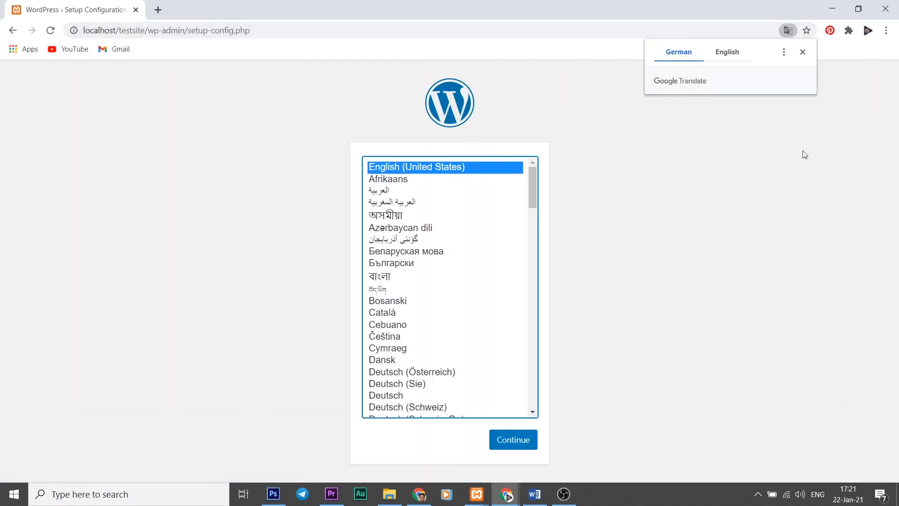
left_click(803, 53)
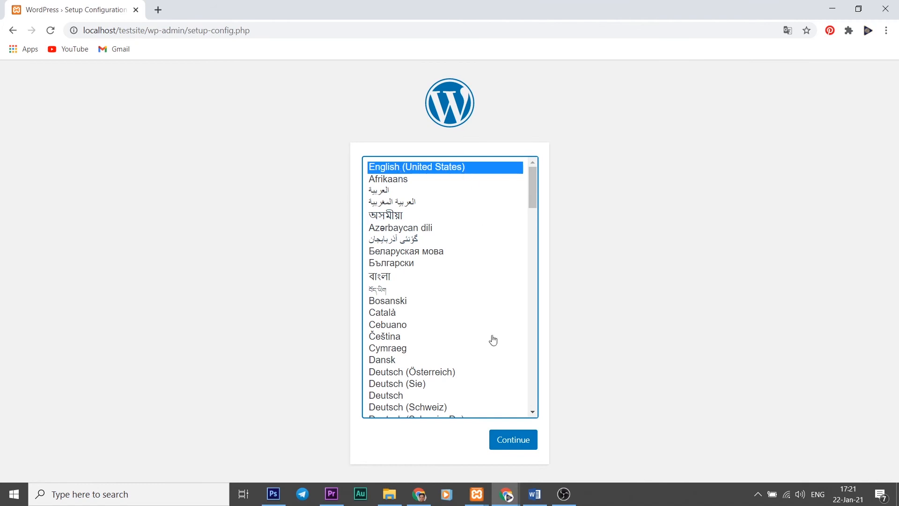
left_click(519, 443)
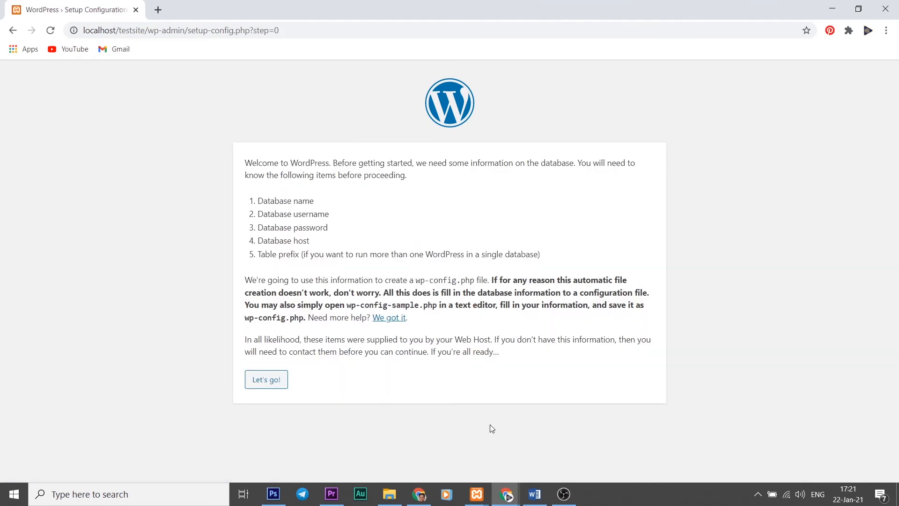
Submit database name dbtest, username root and an empty password to the setup.
left_click(267, 380)
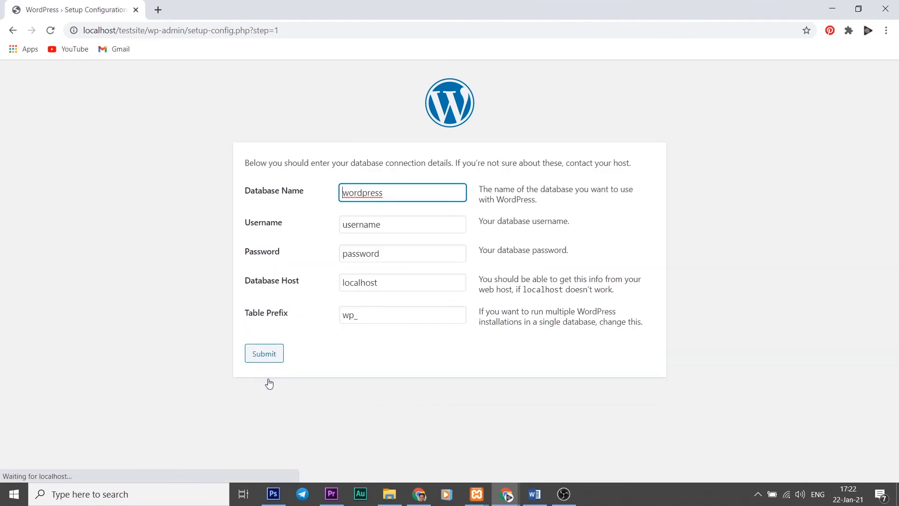
double_click(391, 194)
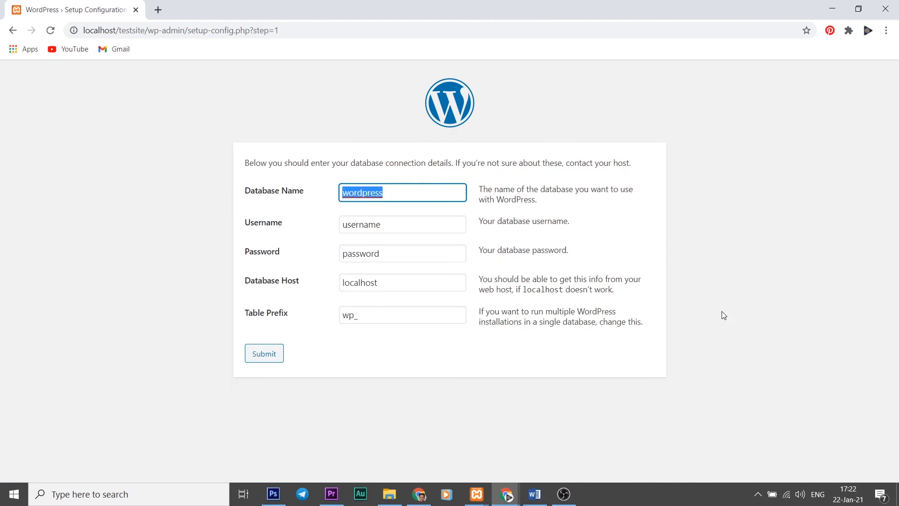
type("test")
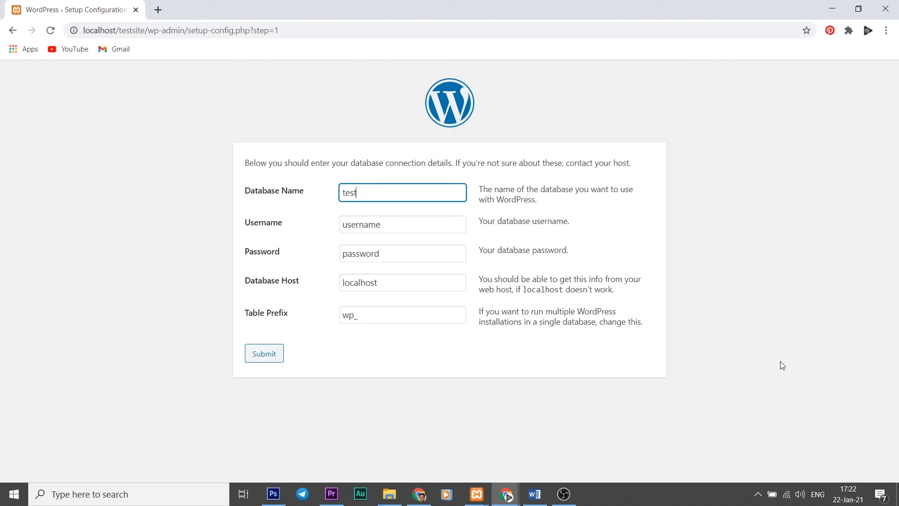
key("BackSpace")
key("BackSpace")
key("BackSpace")
key("BackSpace")
type("dbtest")
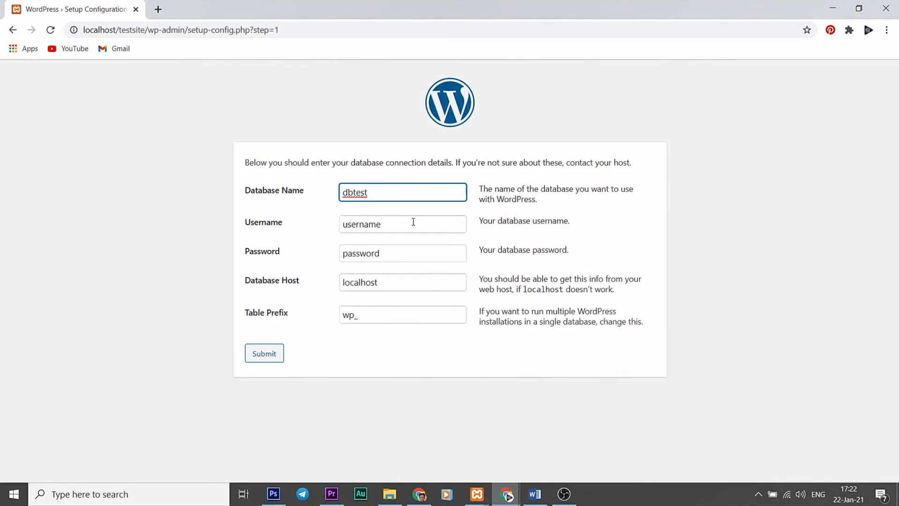
left_click_drag(414, 222, 341, 226)
type("root")
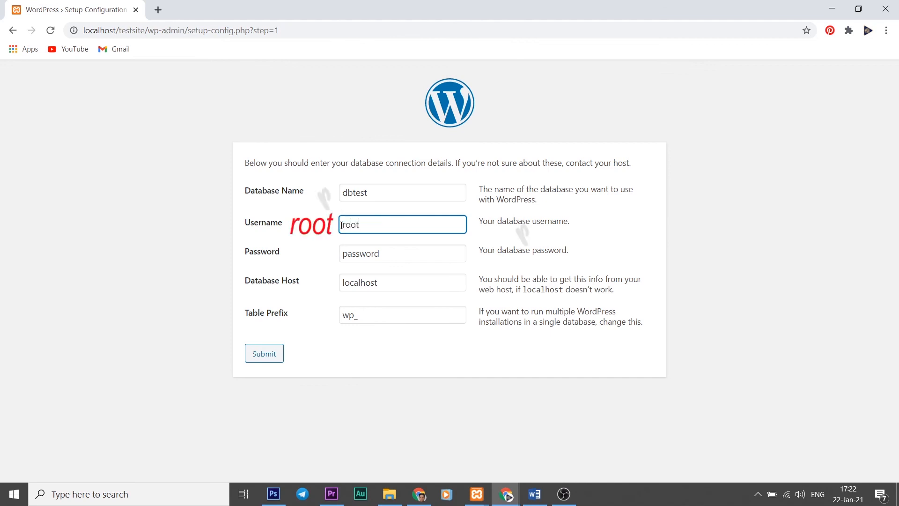
left_click(393, 254)
left_click_drag(397, 255, 333, 260)
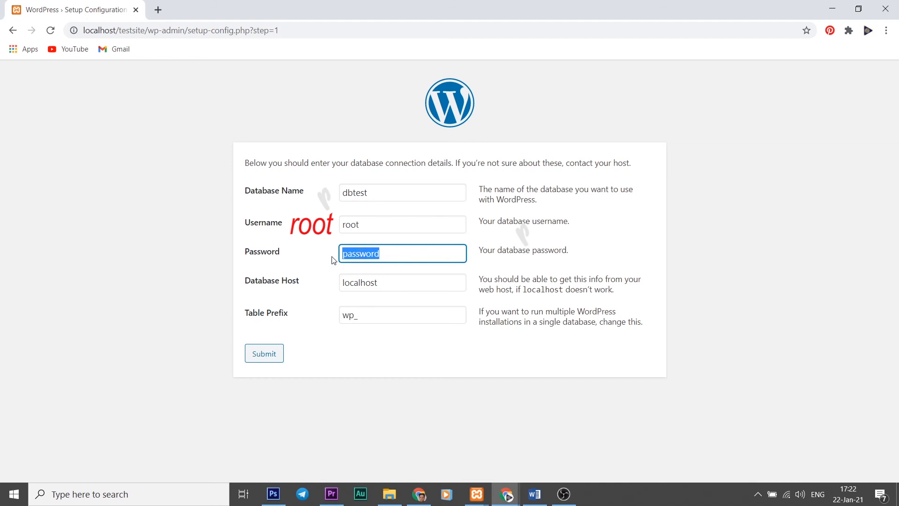
key("BackSpace")
left_click(274, 356)
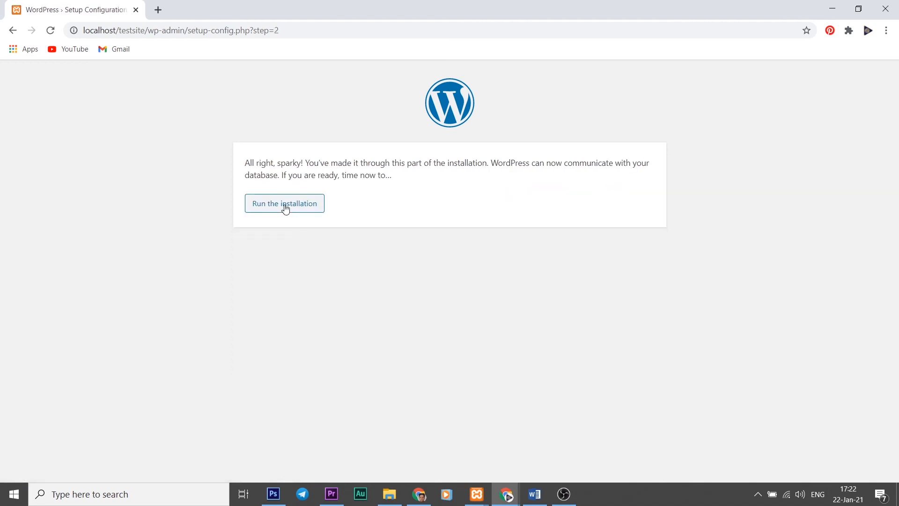
Run the installation with site title 'test site', username testuser and weak password 123456.
left_click(285, 206)
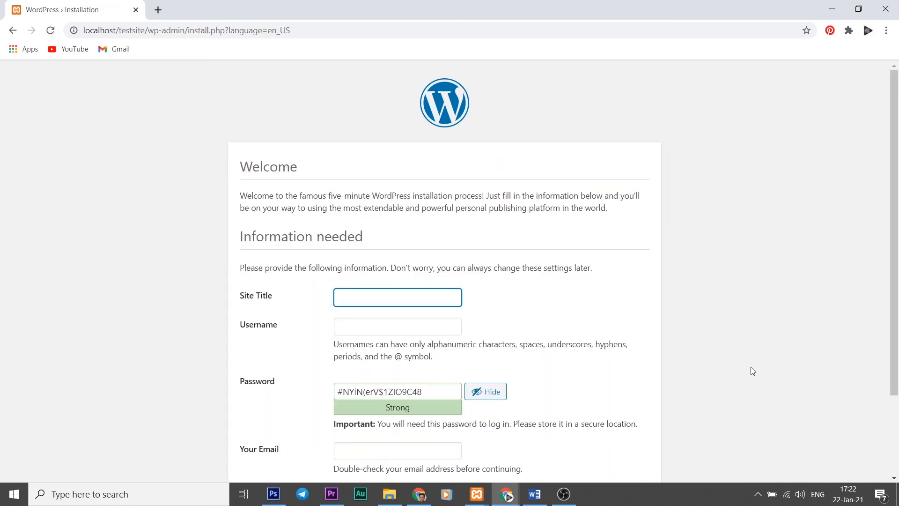
scroll(752, 371, "down", 2)
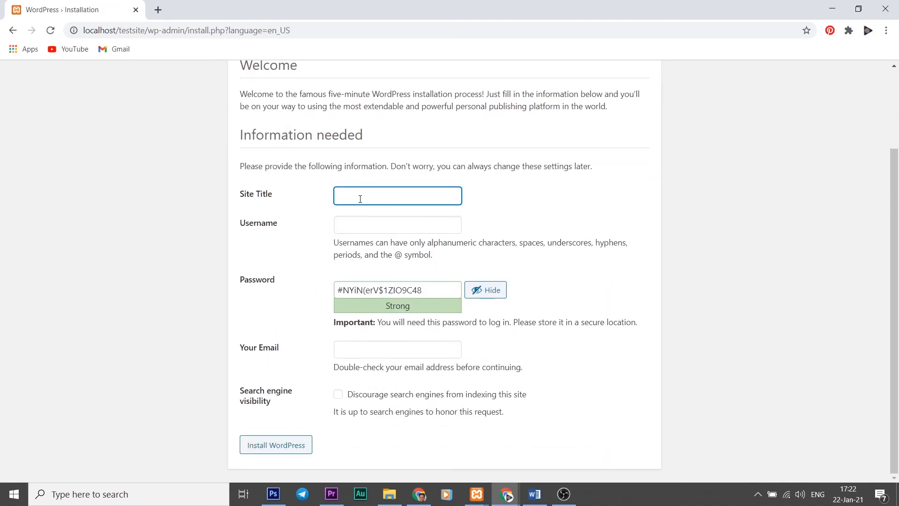
type("test site")
left_click(353, 224)
type("test")
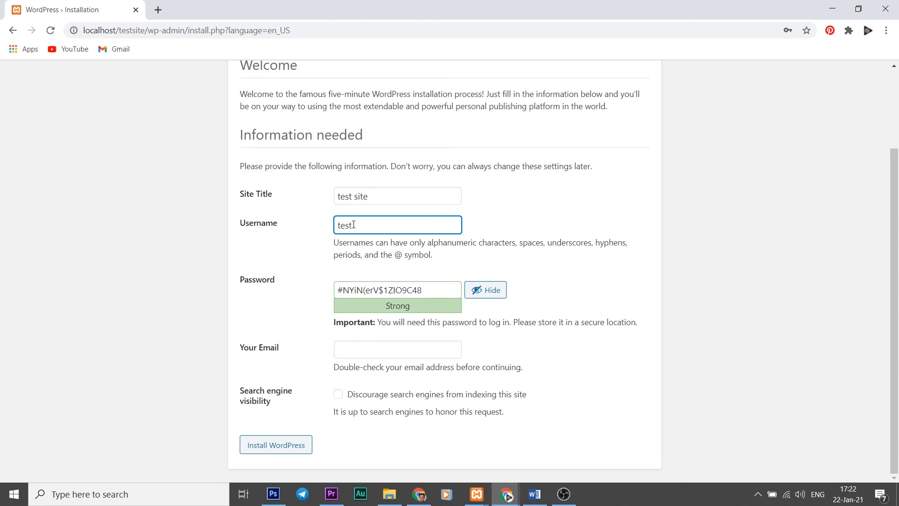
type("user")
left_click_drag(427, 290, 337, 290)
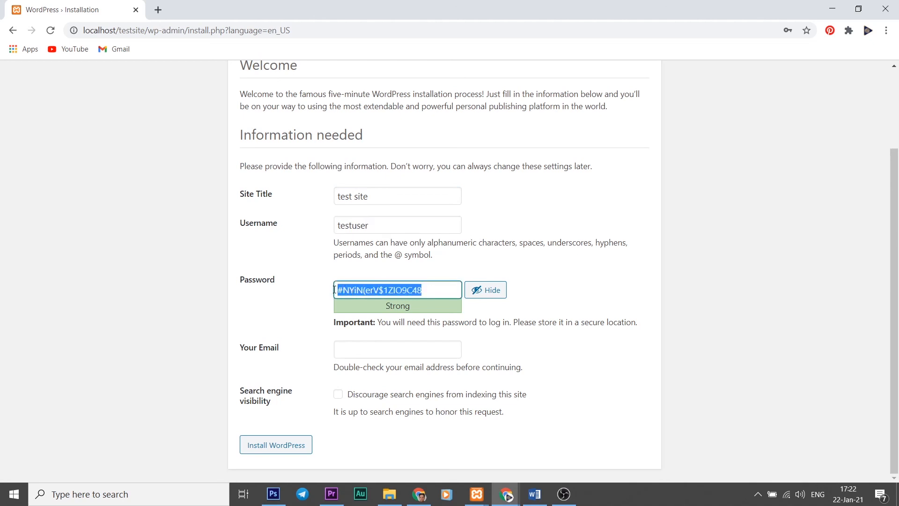
type("123456")
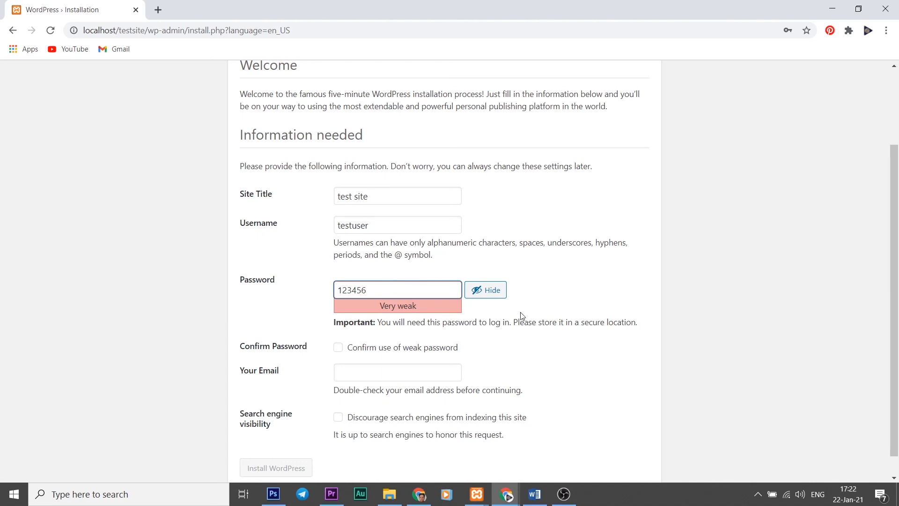
left_click(338, 347)
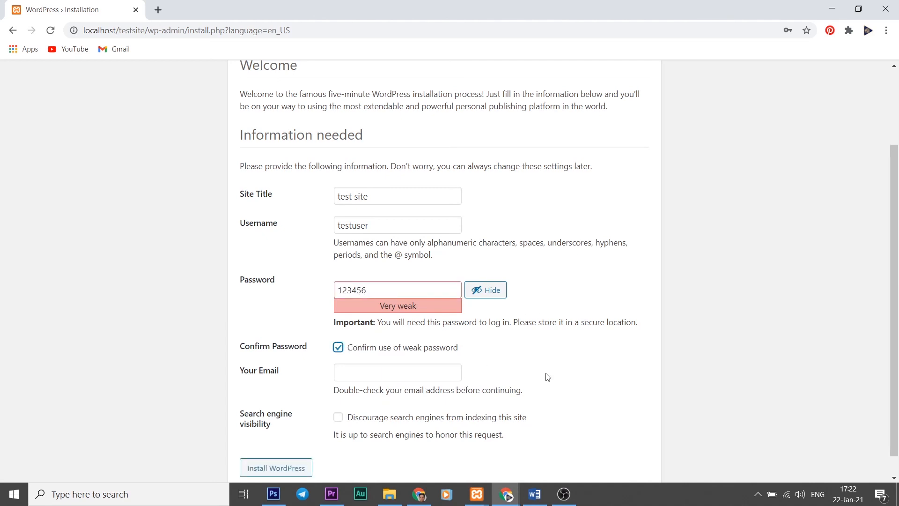
Enter the admin e-mail address, install WordPress and dismiss the password breach warning.
scroll(543, 375, "down", 1)
left_click(377, 349)
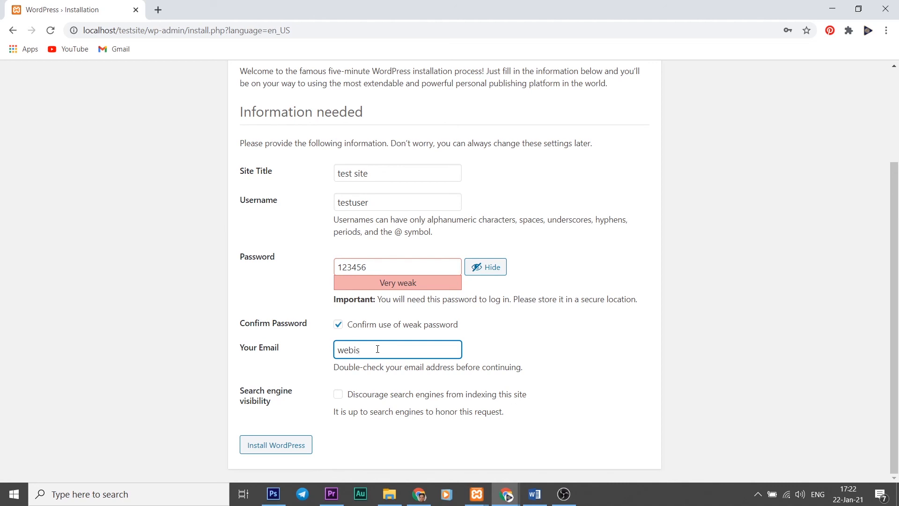
left_click(294, 447)
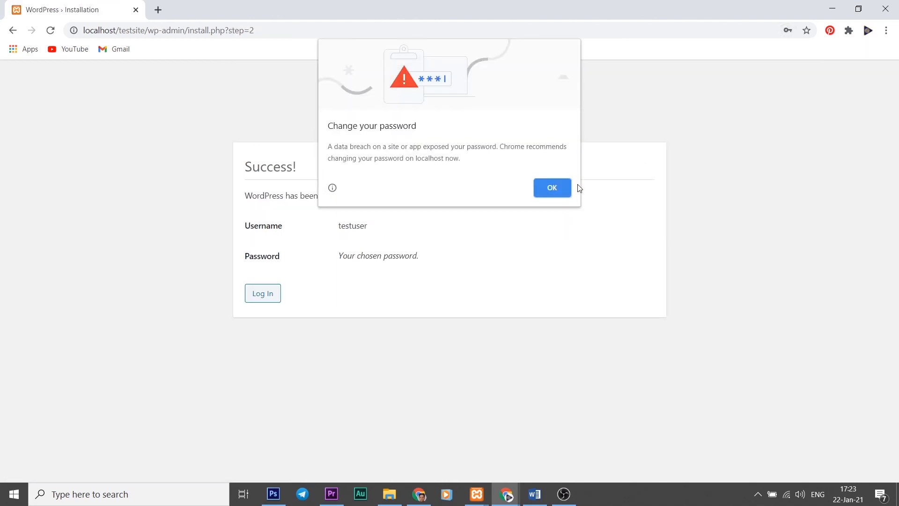
left_click(562, 187)
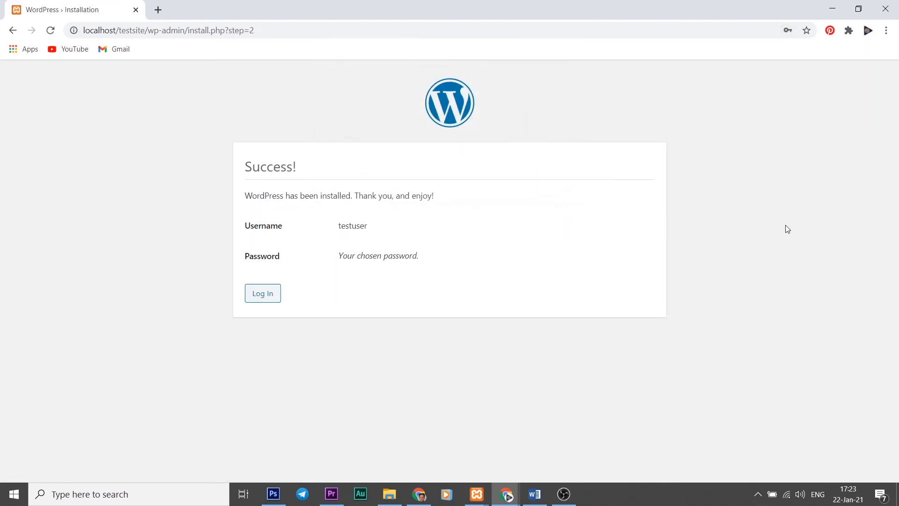
Go from the login page to the TEST SITE front page and view the Hello world! post.
left_click(270, 300)
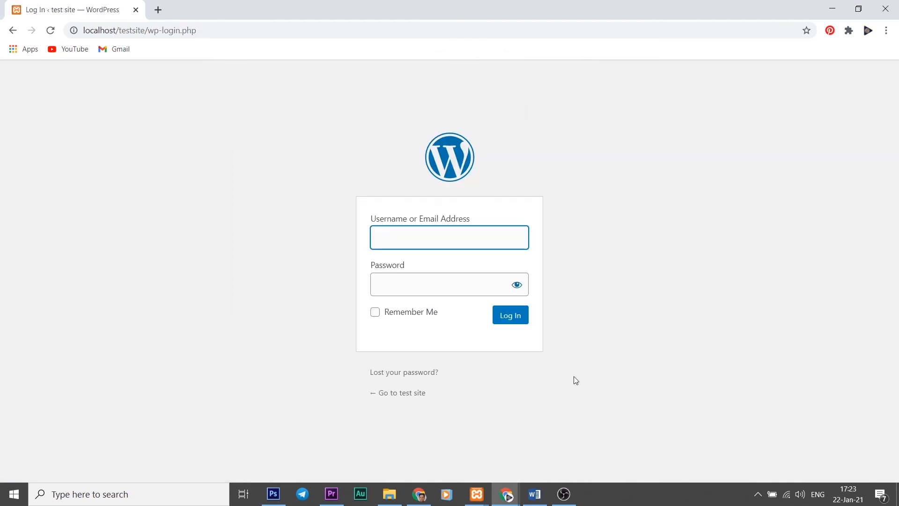
left_click(415, 396)
scroll(783, 275, "down", 3)
scroll(783, 276, "up", 4)
scroll(783, 277, "down", 1)
scroll(785, 280, "up", 1)
scroll(787, 284, "up", 1)
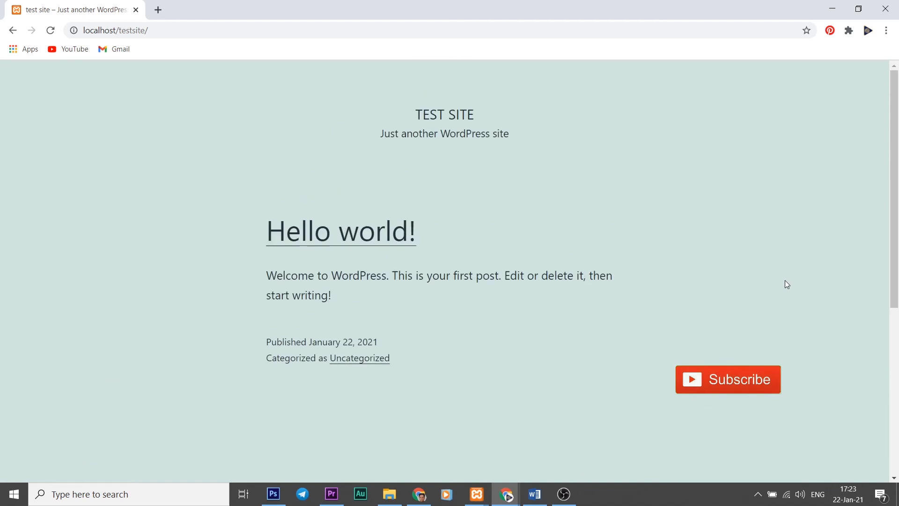